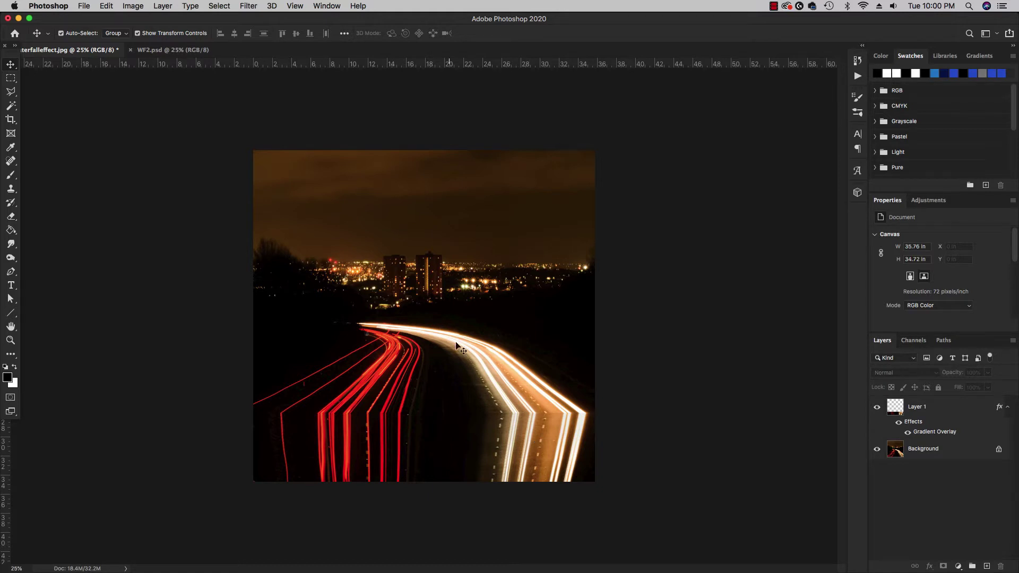
Step: Bring the WF2.psd document with the night highway light-trail photo to the front
left_click(153, 52)
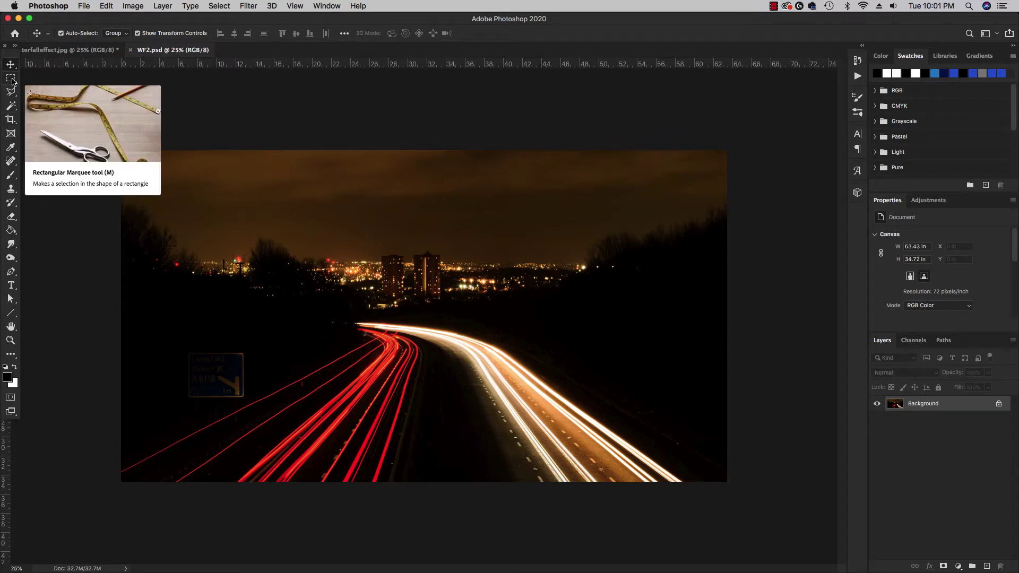
Step: Marquee-select the photo's bottom strip, copy it to Layer 1, and enter Free Transform
left_click(11, 78)
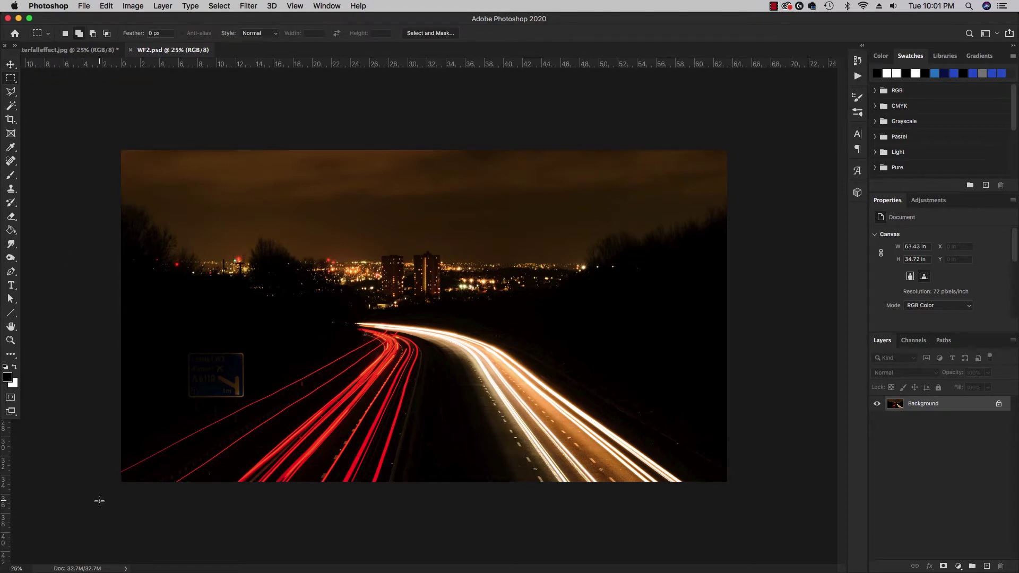
left_click_drag(106, 497, 832, 420)
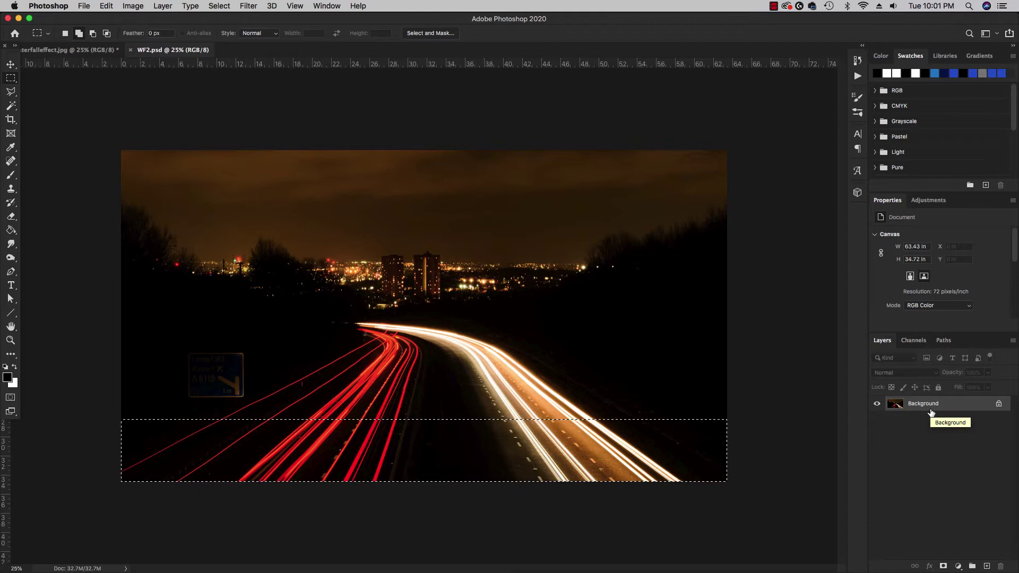
key("super+j")
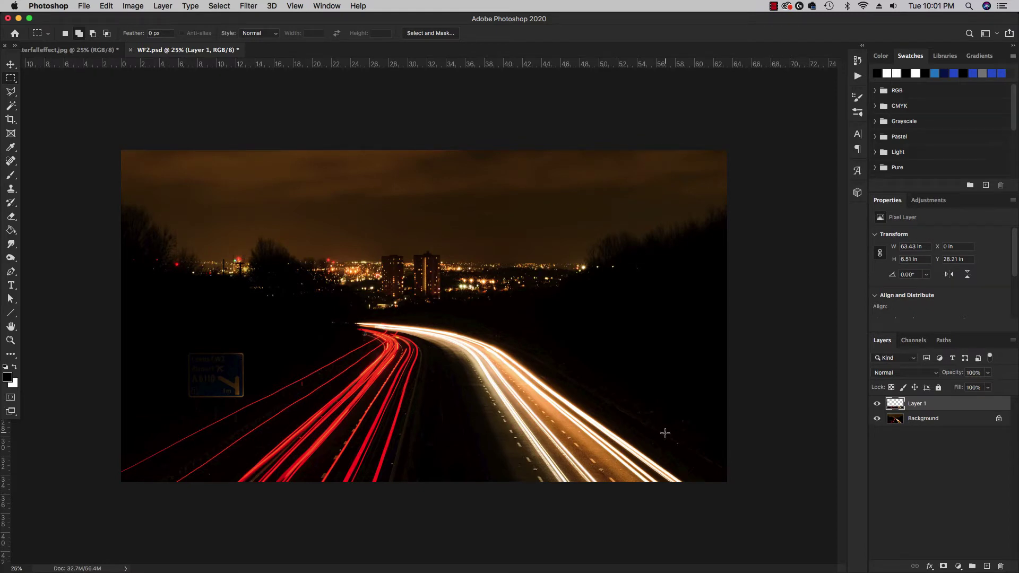
key("super+t")
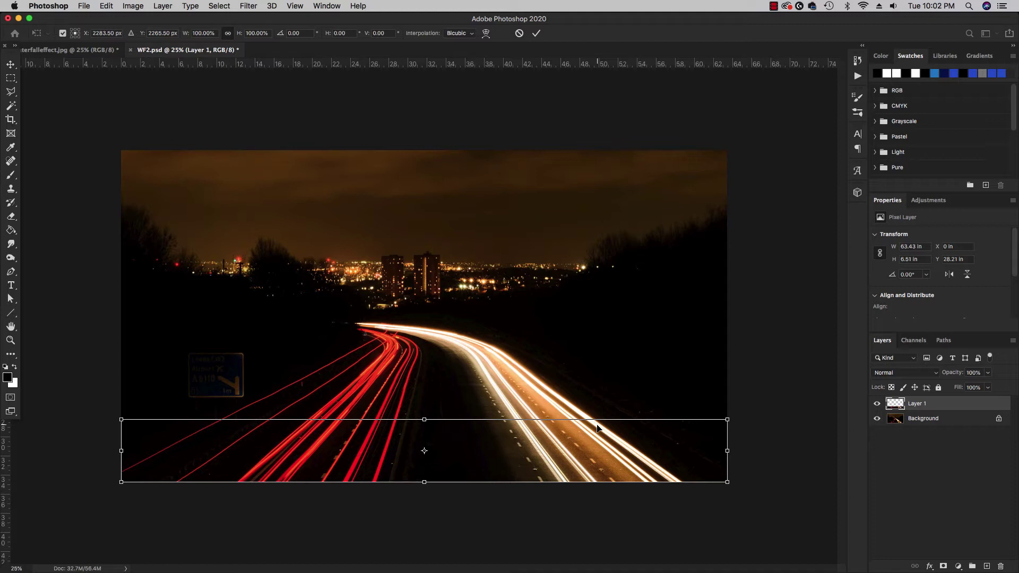
Step: Apply a Perspective transform, pinching Layer 1's bottom corners inward so the trails drop straight down
left_click(106, 6)
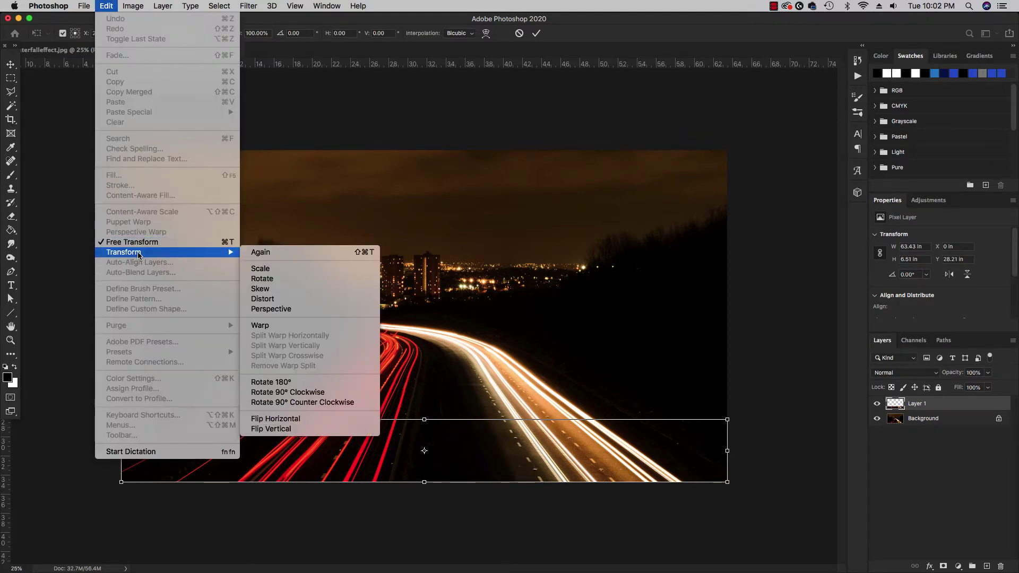
mouse_move(160, 253)
left_click(282, 313)
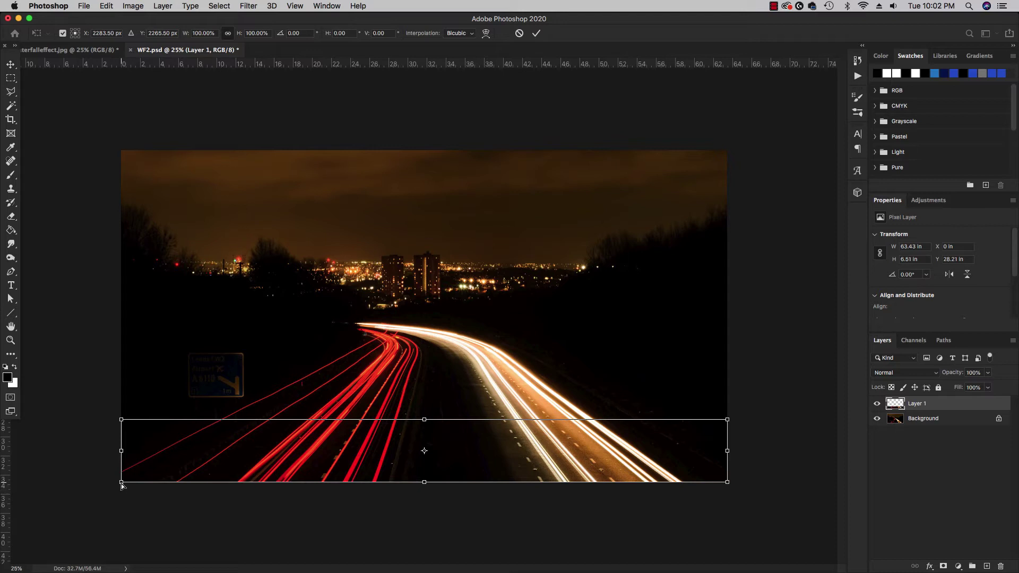
left_click_drag(122, 484, 243, 492)
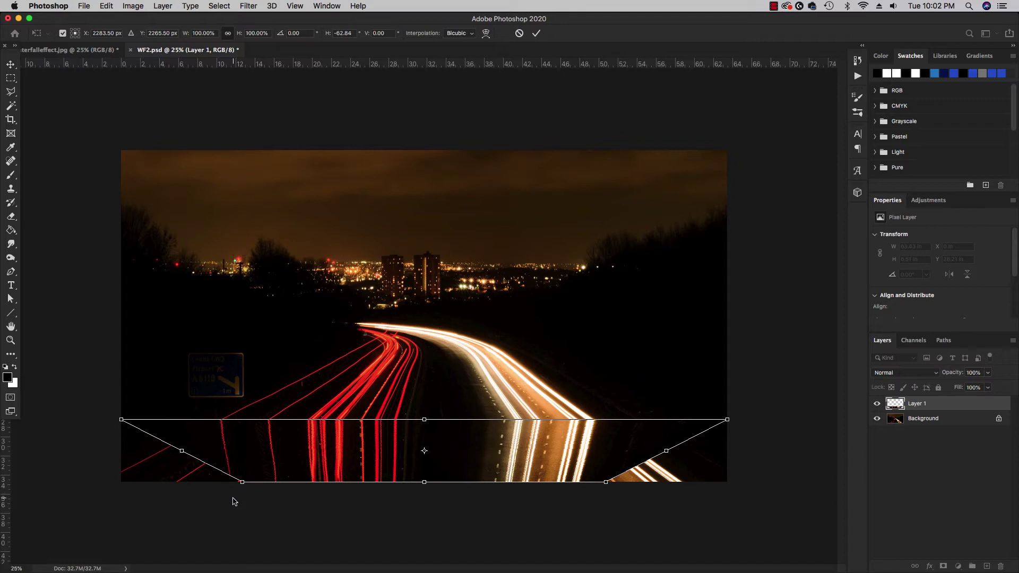
key("Return")
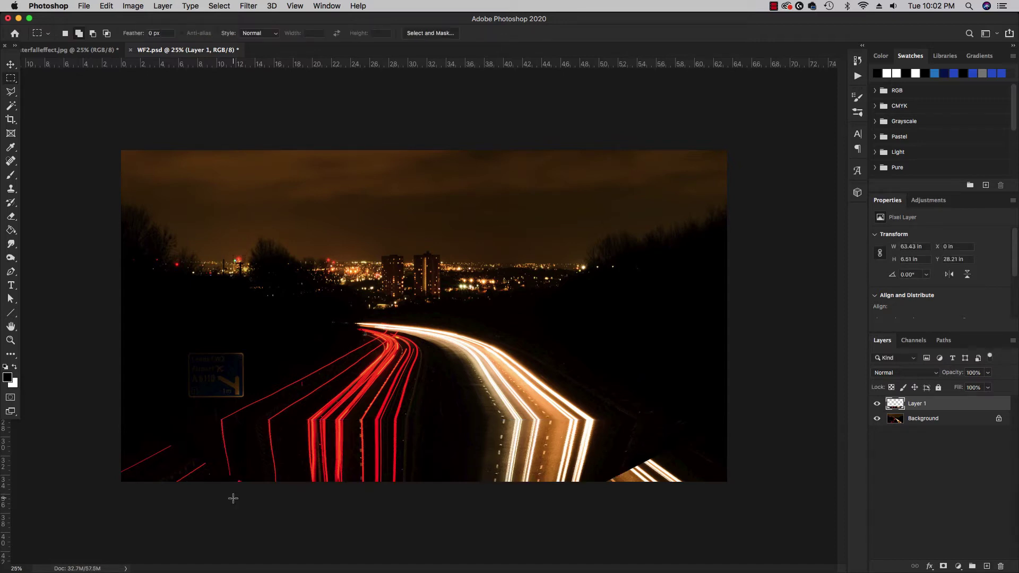
Step: Crop the canvas to a near-square 34.86 × 34.72 in by pulling both sides inward
left_click(11, 121)
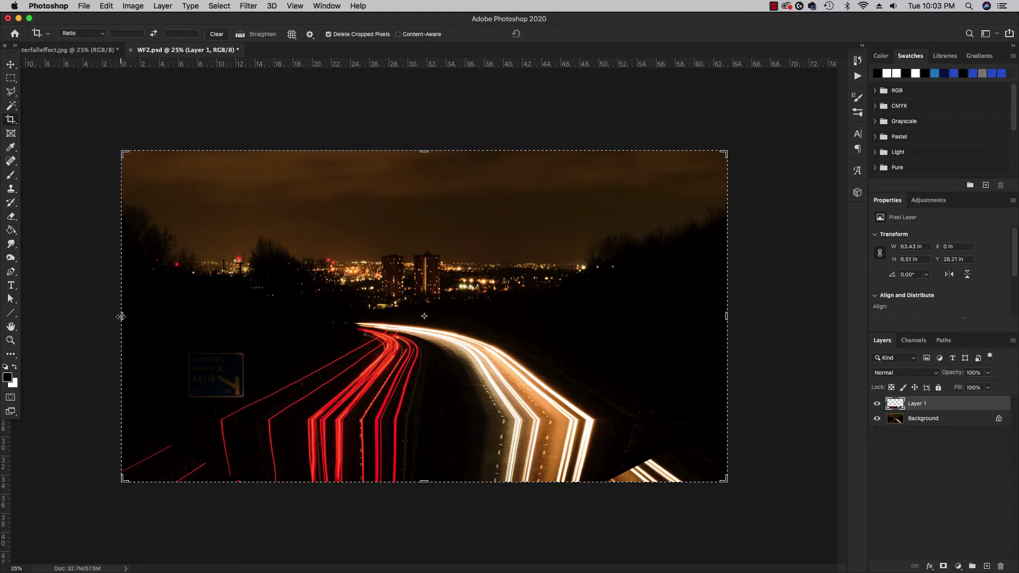
left_click_drag(121, 317, 183, 317)
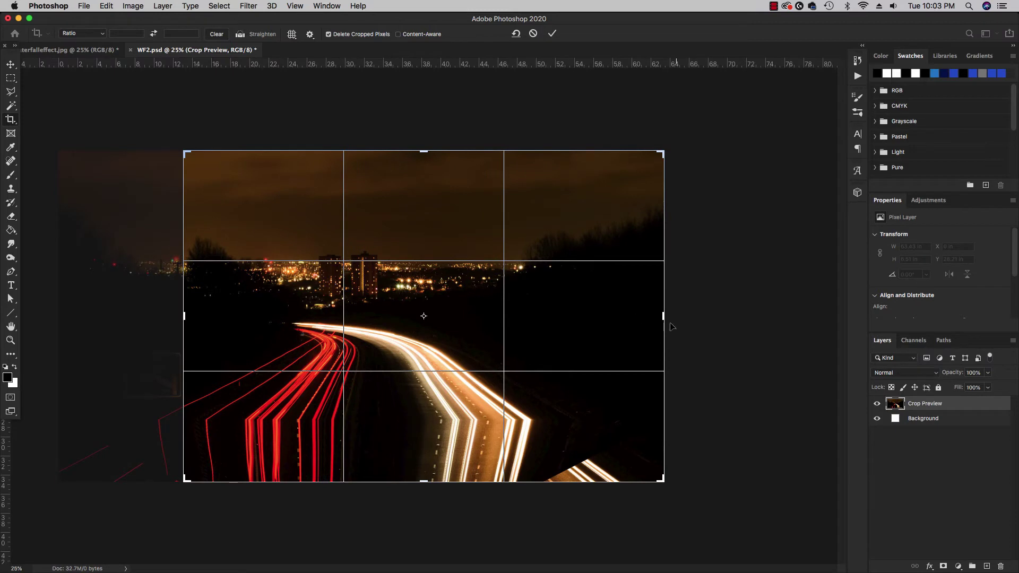
left_click_drag(664, 317, 591, 317)
key("super+r")
key("Return")
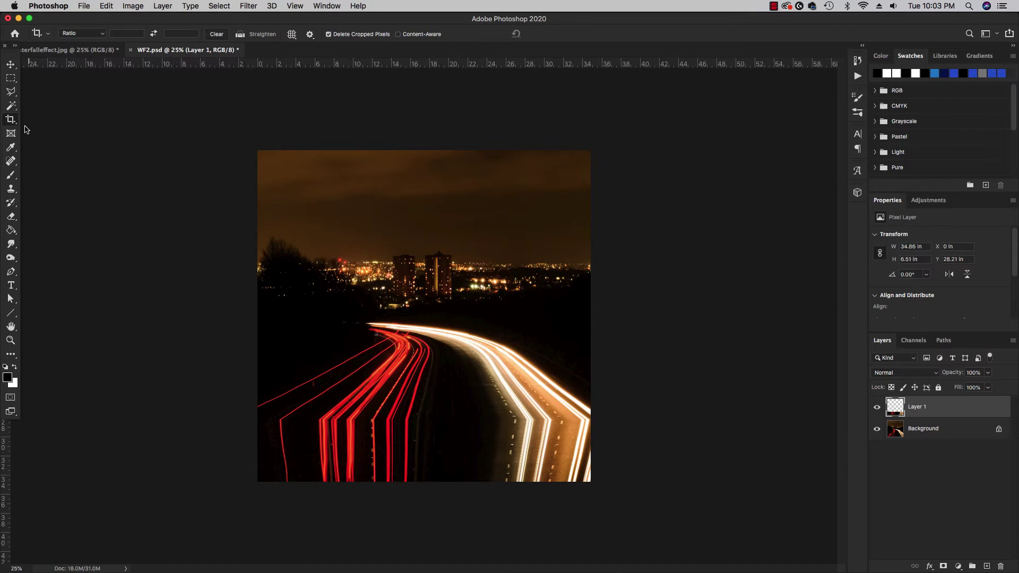
left_click(11, 65)
left_click(673, 289)
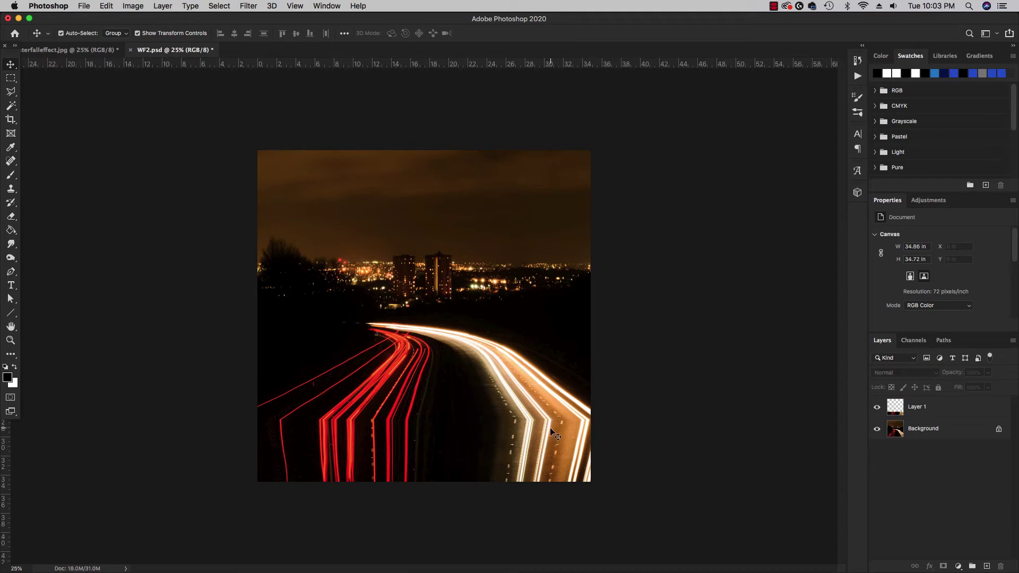
Step: Add a linear Gradient Overlay to Layer 1 at 6% opacity, -89° angle, 47% scale
left_click(915, 413)
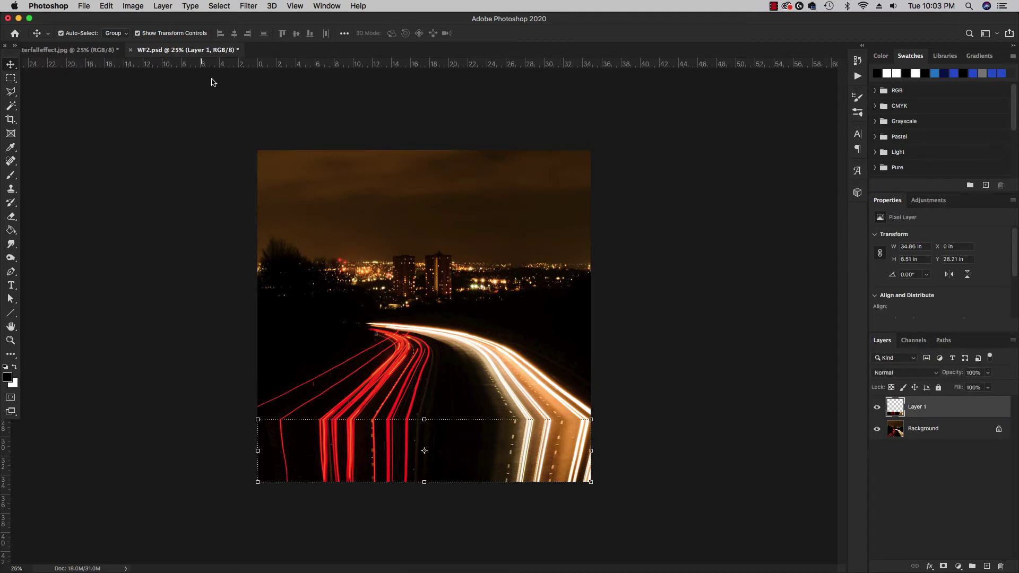
left_click(930, 567)
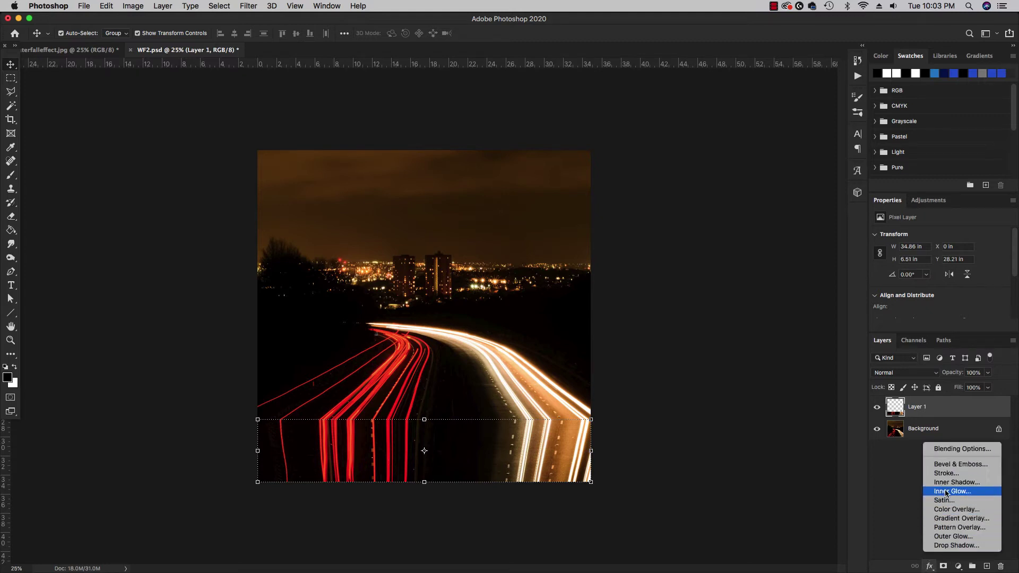
left_click(952, 519)
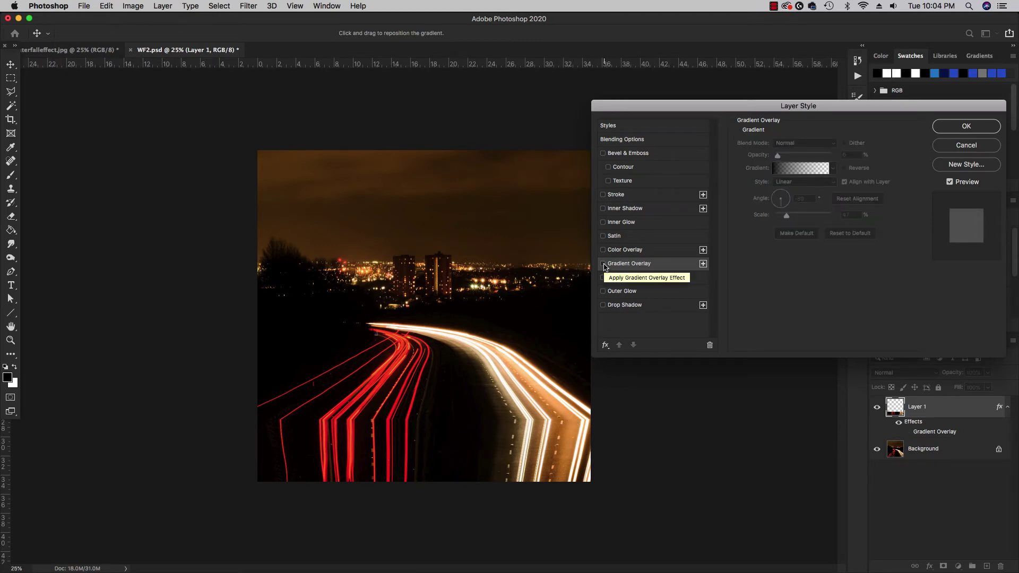
left_click(604, 264)
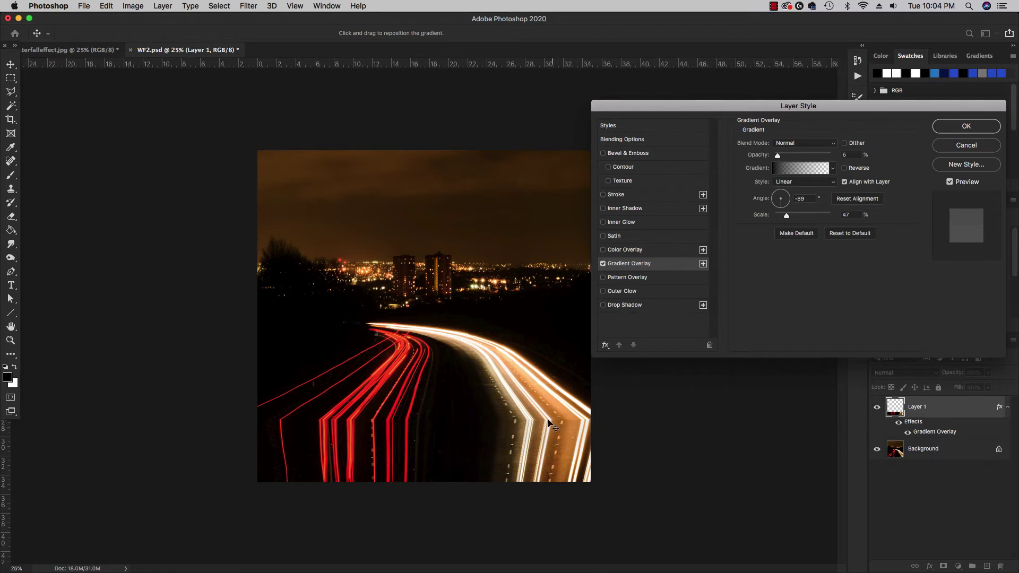
left_click(603, 264)
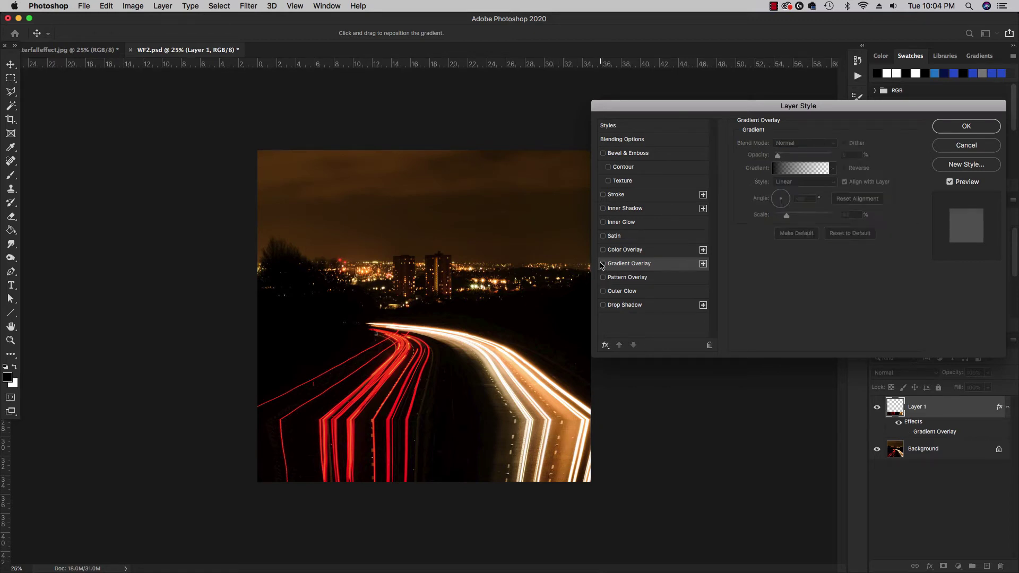
left_click(603, 264)
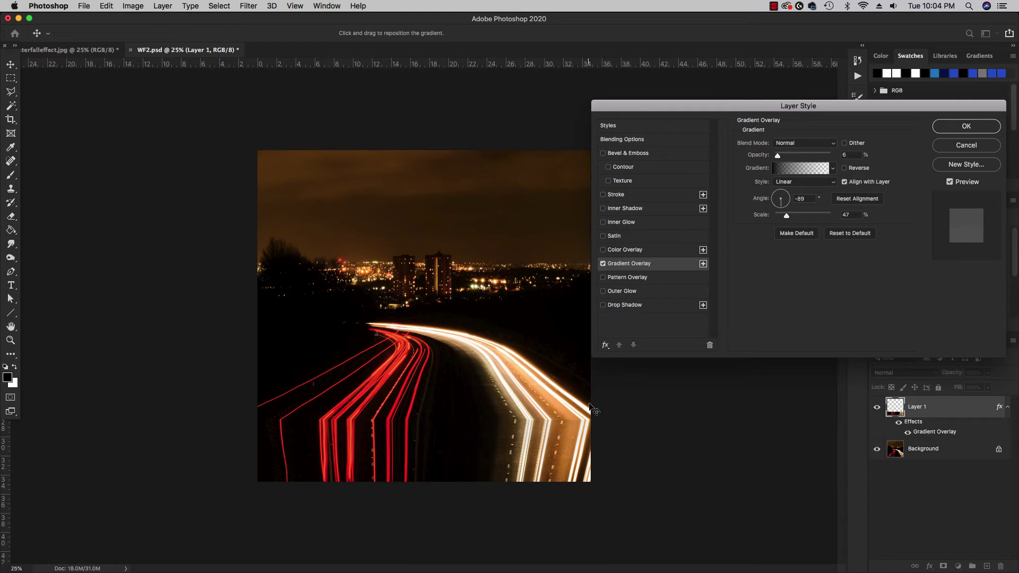
left_click(950, 128)
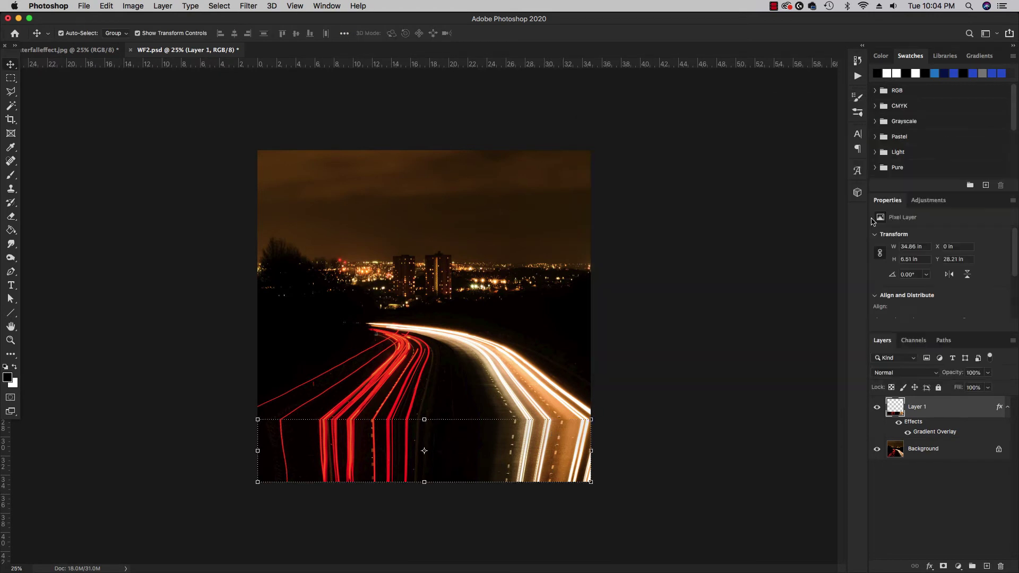
left_click(722, 382)
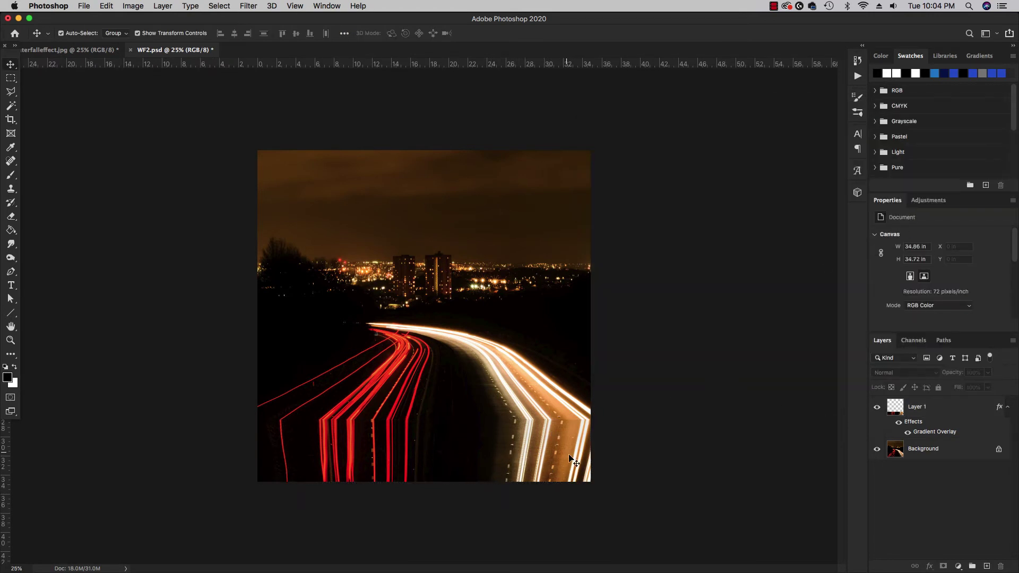
left_click(901, 407)
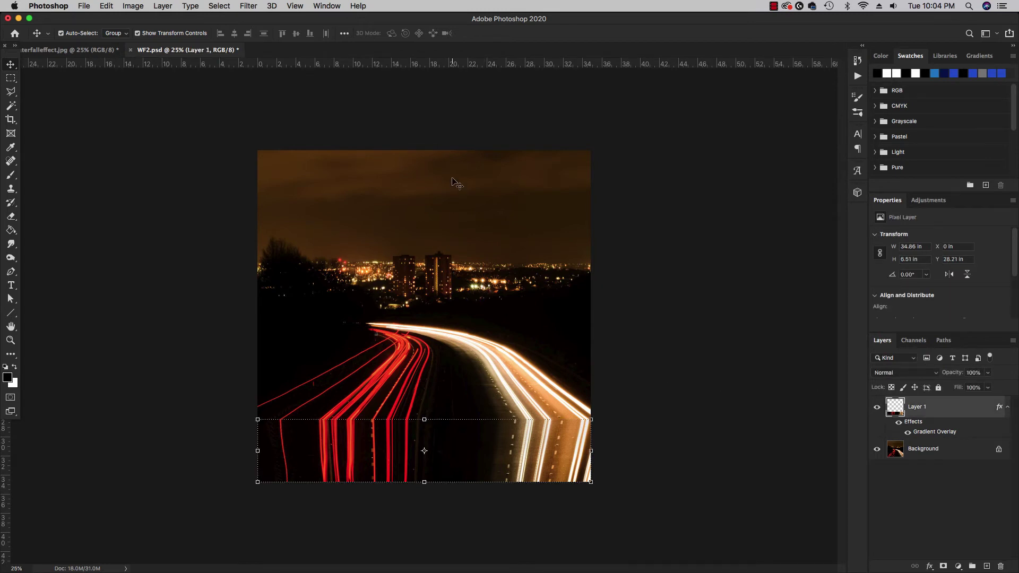
Step: Apply a Motion Blur to Layer 1 at -5° angle and 5 pixels distance
left_click(249, 6)
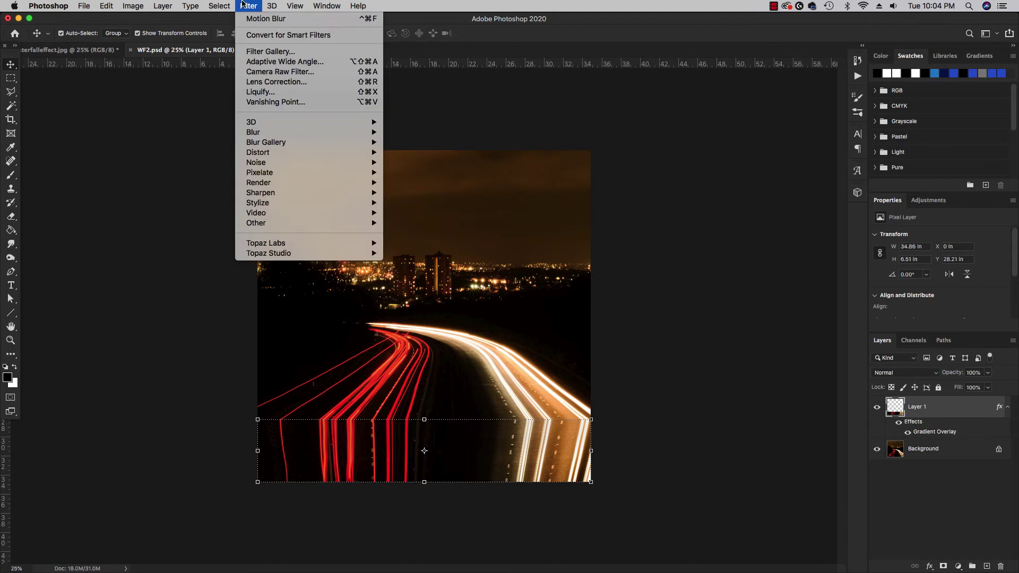
mouse_move(274, 136)
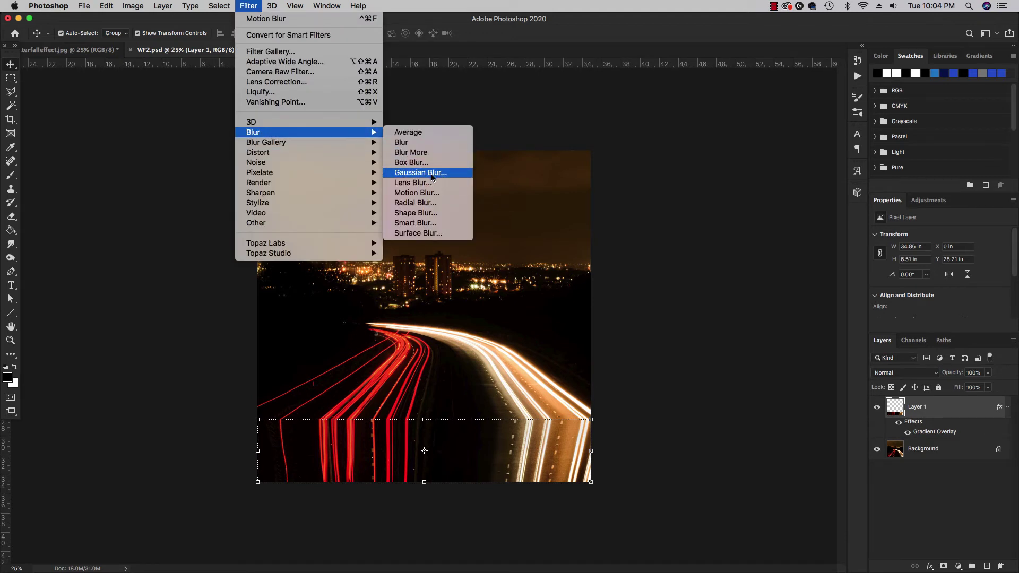
left_click(447, 195)
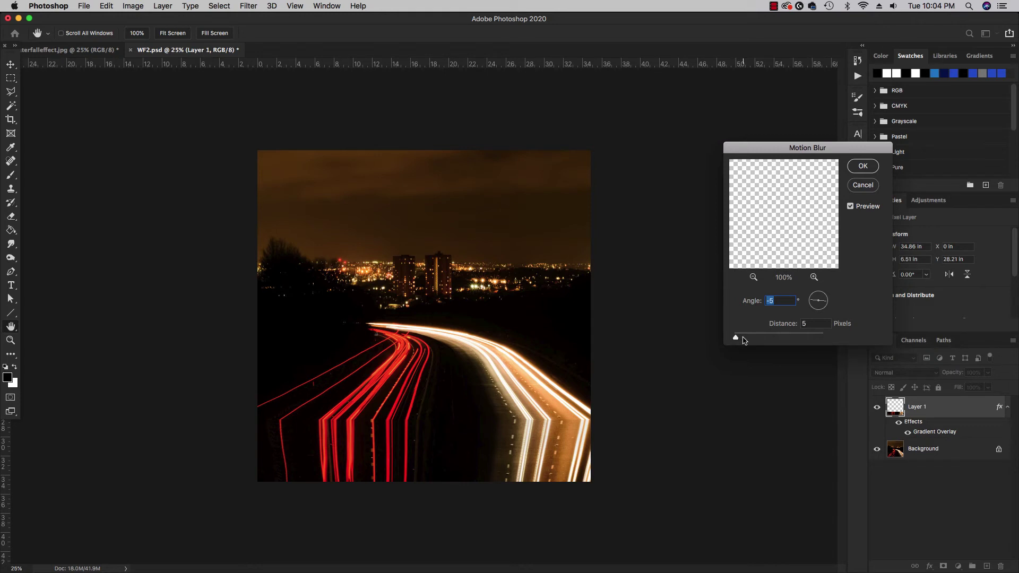
left_click_drag(743, 339, 777, 338)
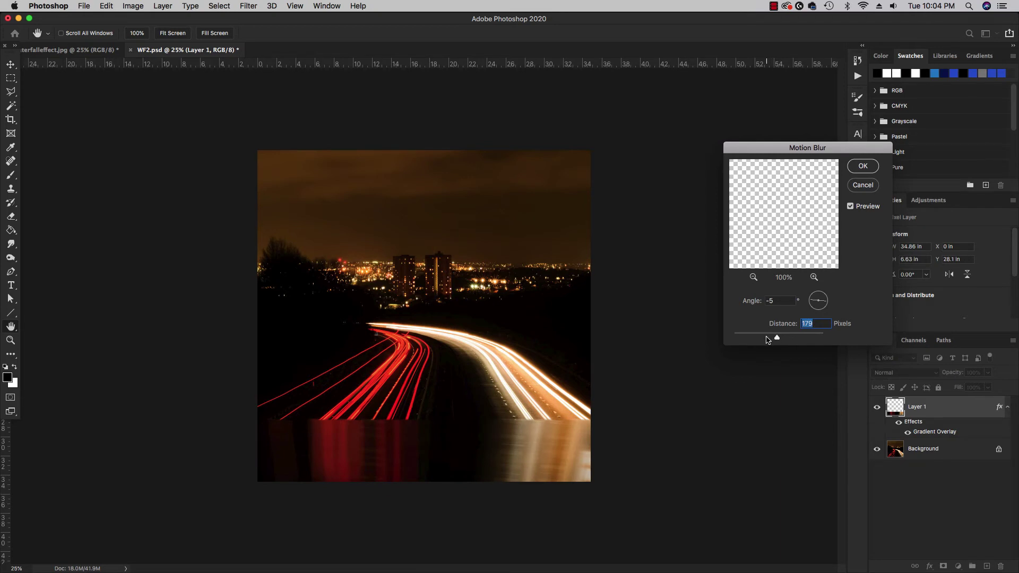
mouse_move(767, 340)
left_mouse_down()
mouse_move(738, 341)
mouse_move(753, 344)
left_mouse_up()
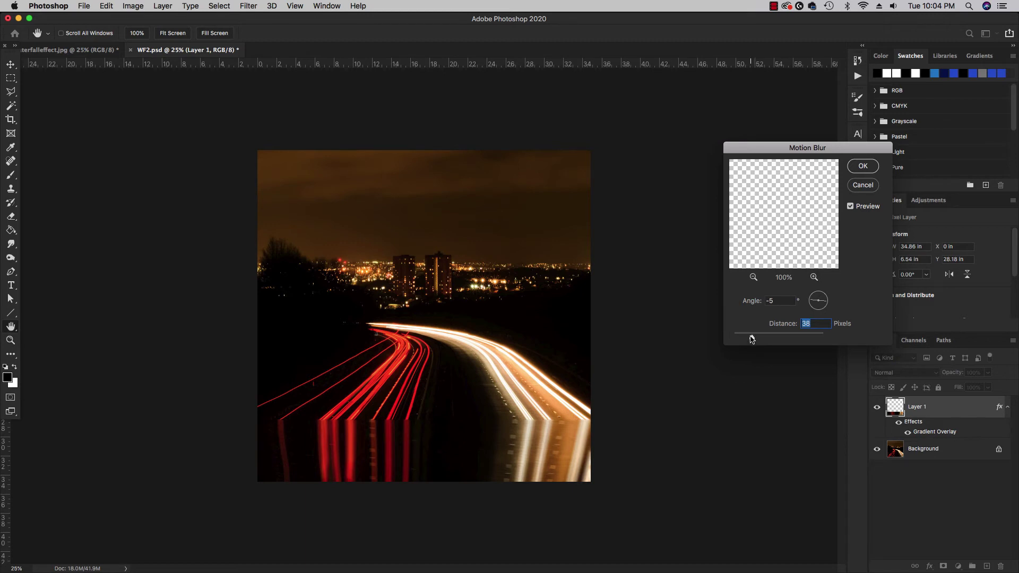
left_click_drag(751, 338, 736, 340)
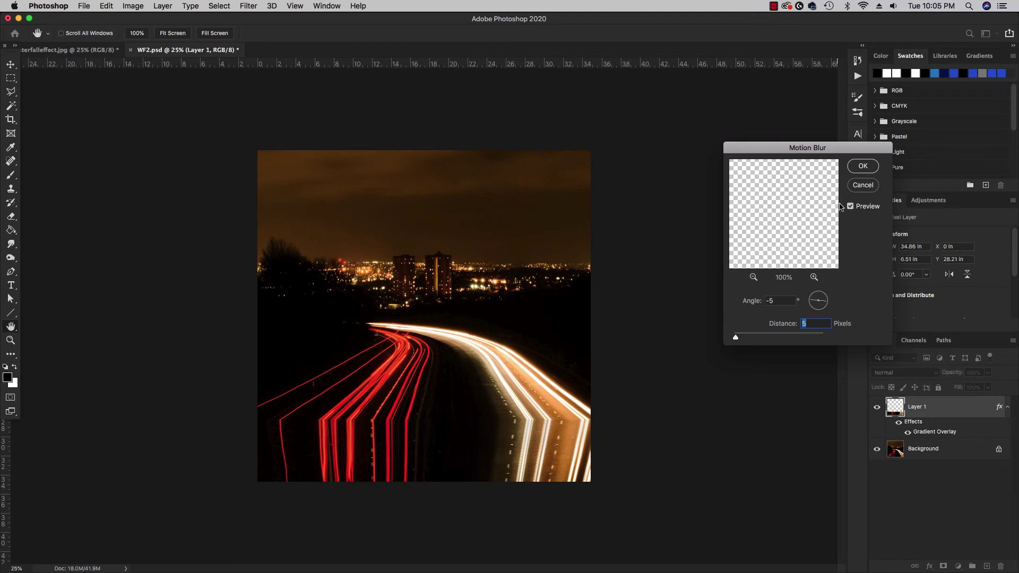
left_click(851, 207)
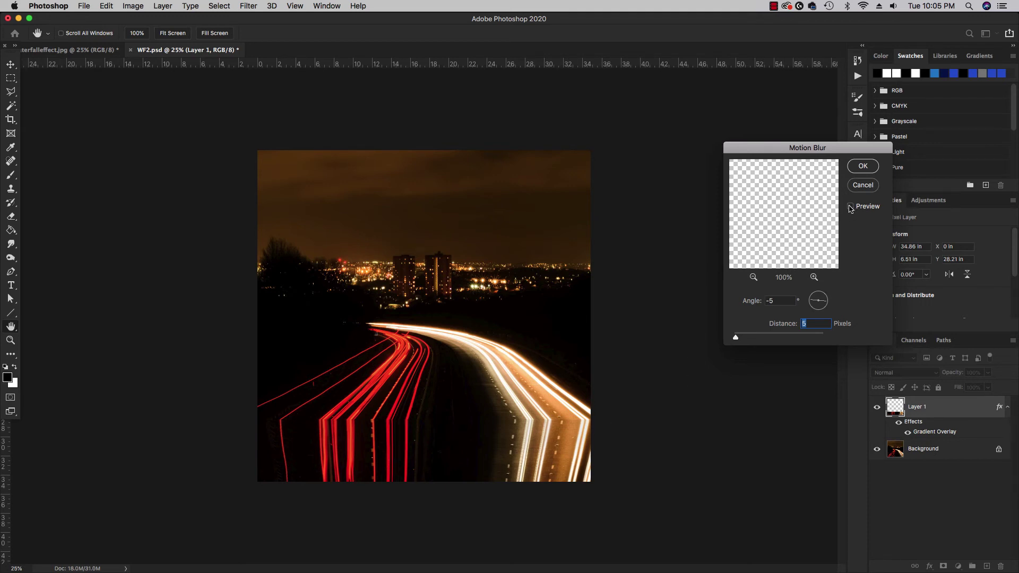
left_click(851, 207)
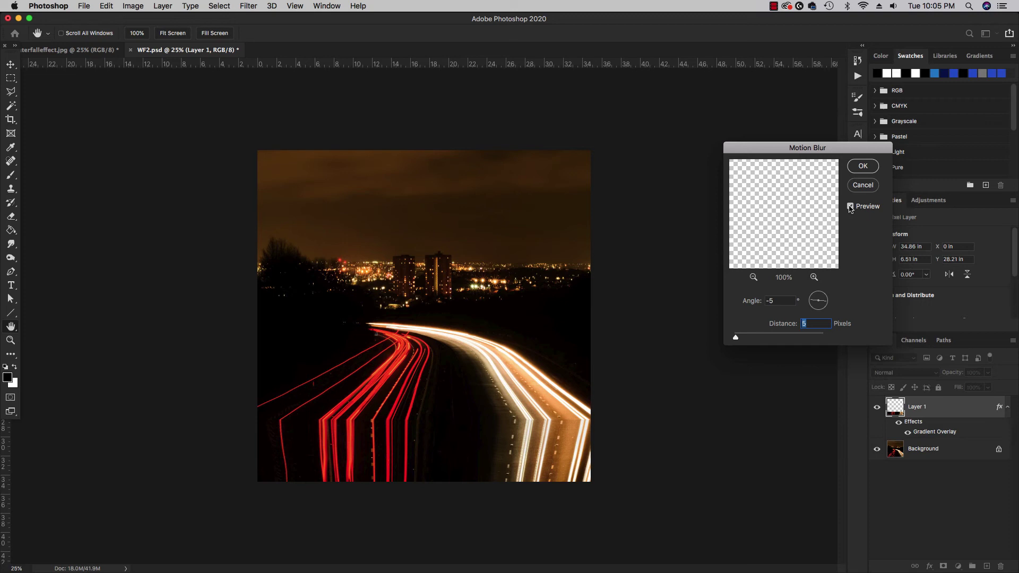
left_click(864, 165)
Step: Return to the Move tool and clear the selection
key("v")
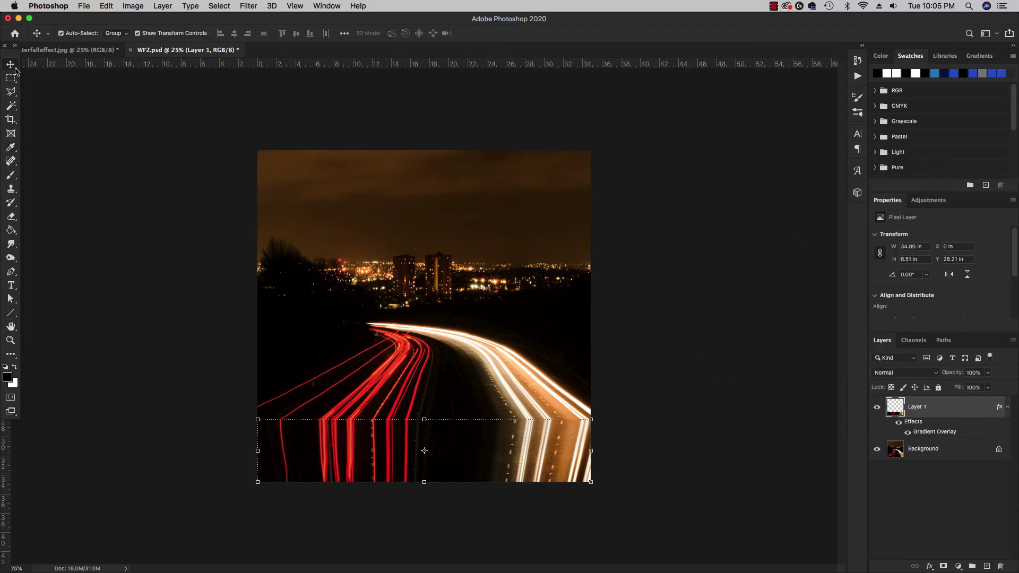
key("ctrl+d")
left_click(688, 328)
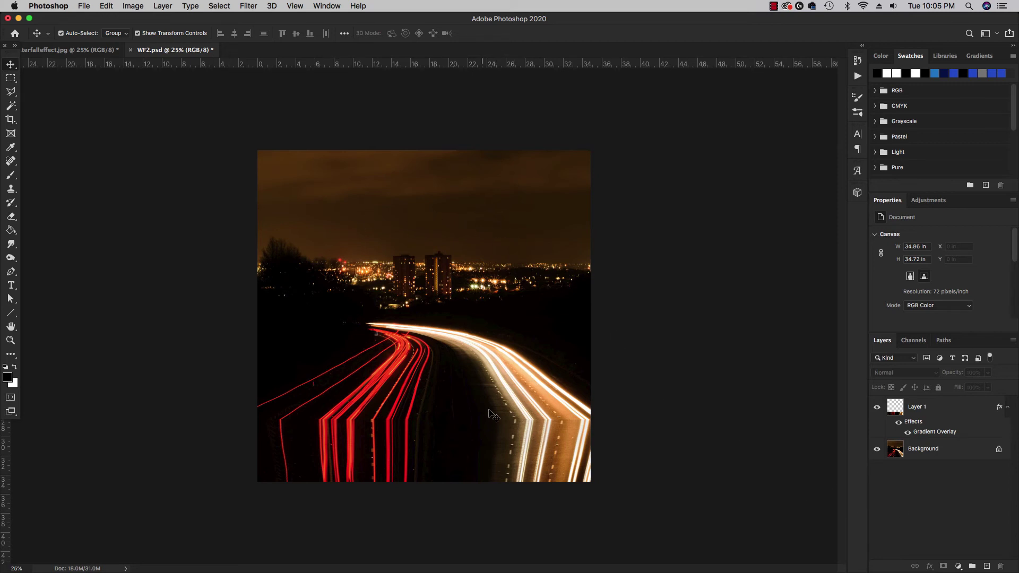
Step: Add a Gradient Fill layer using the magenta-to-cyan preset, linear at 90°
left_click(958, 567)
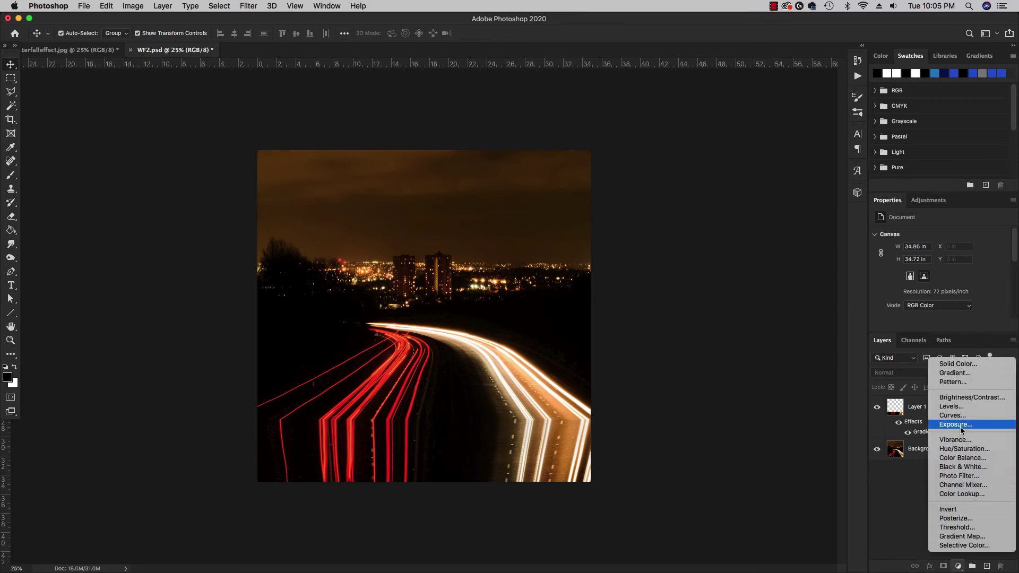
left_click(955, 372)
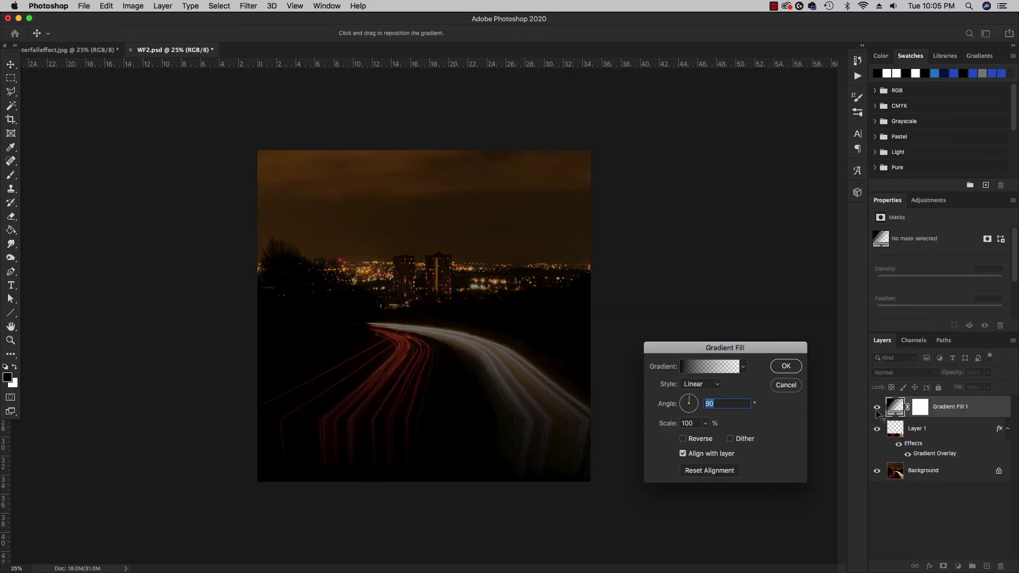
left_click(746, 368)
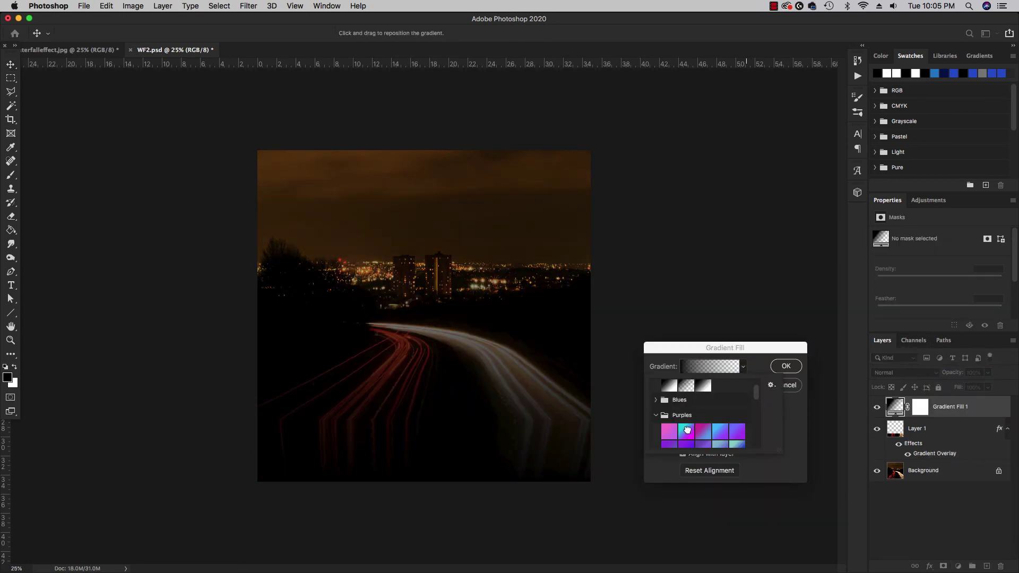
left_click(689, 430)
left_click(786, 371)
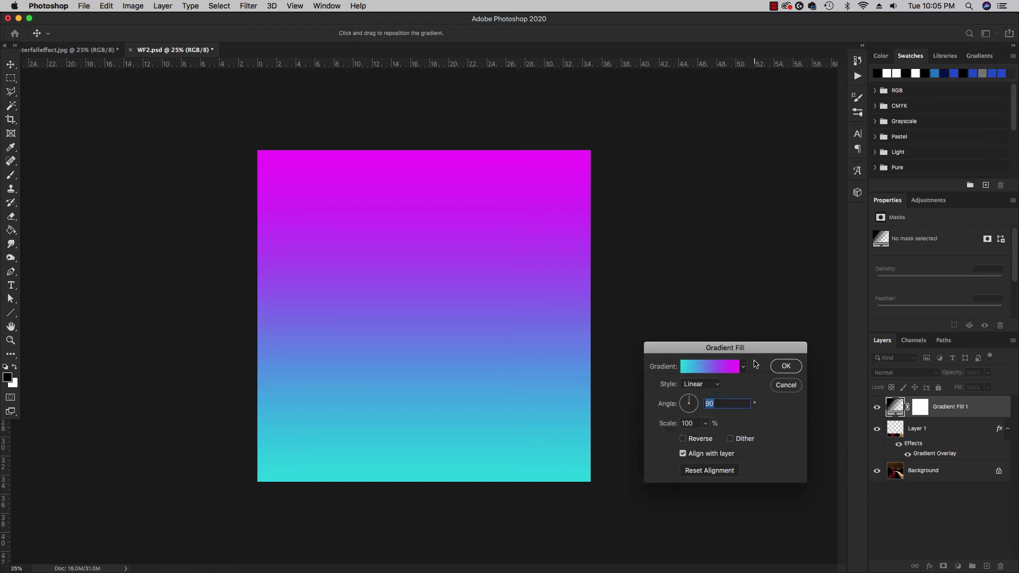
left_click(774, 366)
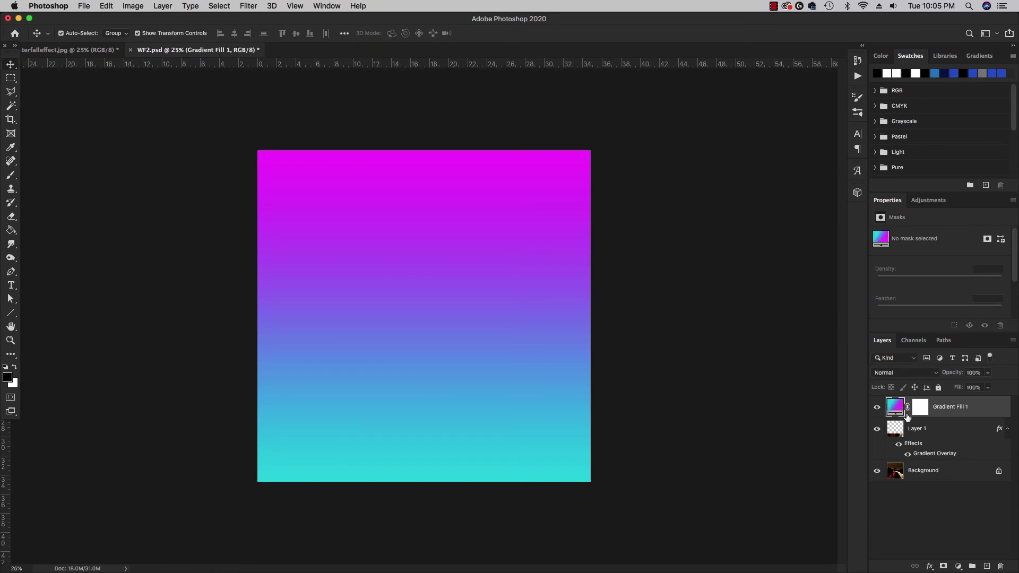
Step: Set Gradient Fill 1 to Overlay blend mode, compare it on and off, then leave it hidden
left_click(915, 374)
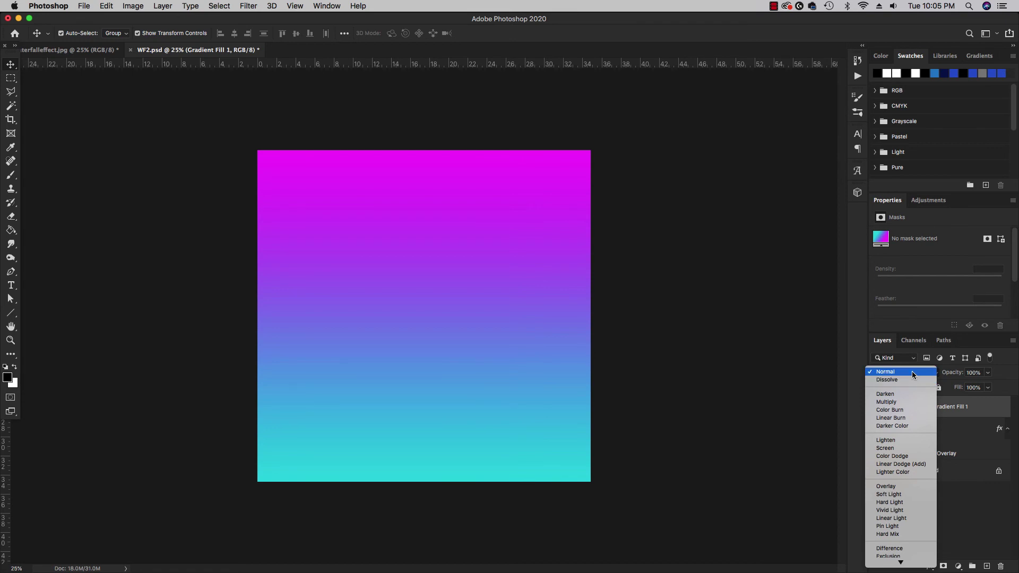
left_click(900, 487)
left_click(877, 408)
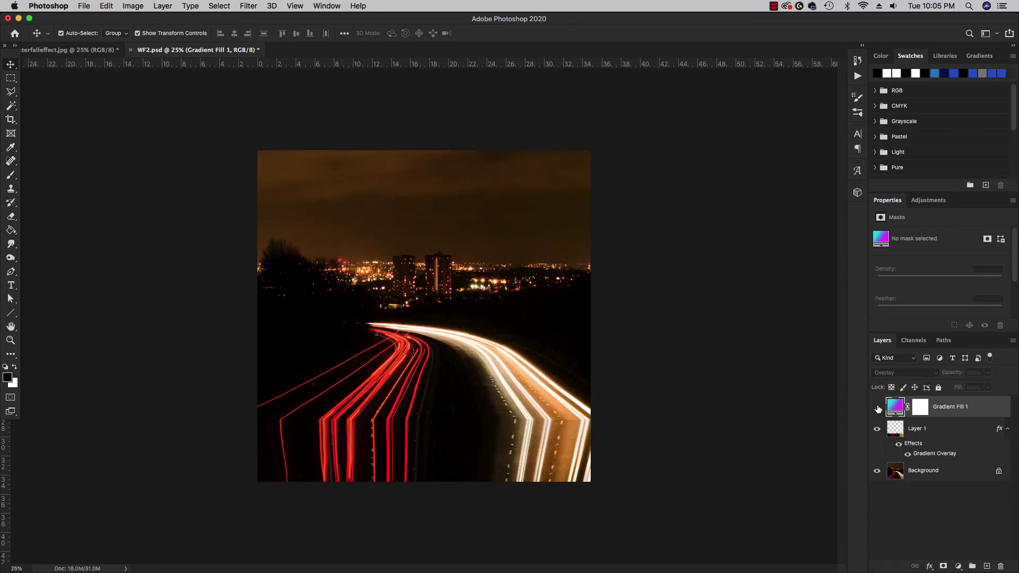
left_click(878, 408)
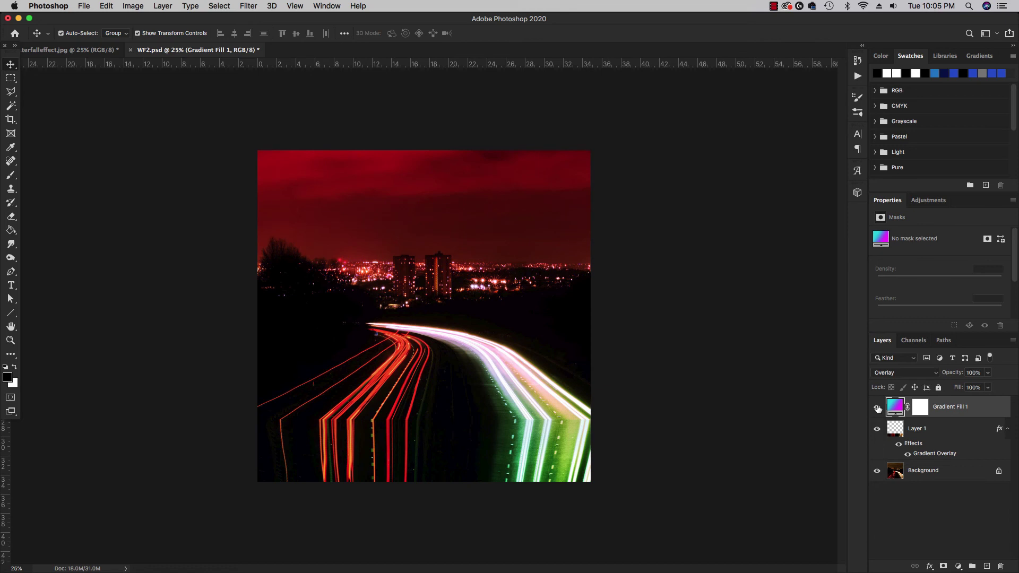
left_click(878, 408)
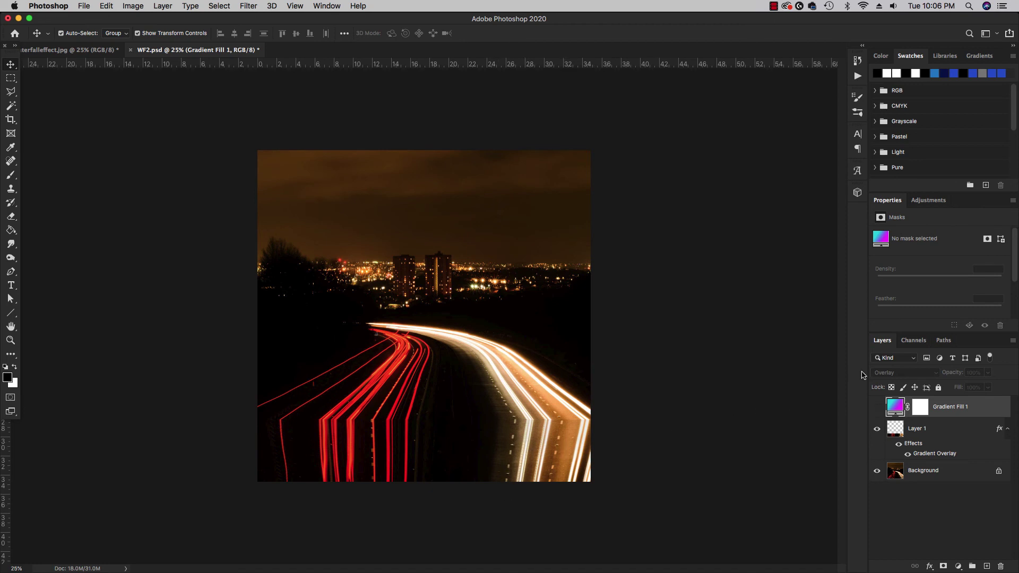
Step: Remove the Gradient Fill 1 layer and clear the layer selection
key("BackSpace")
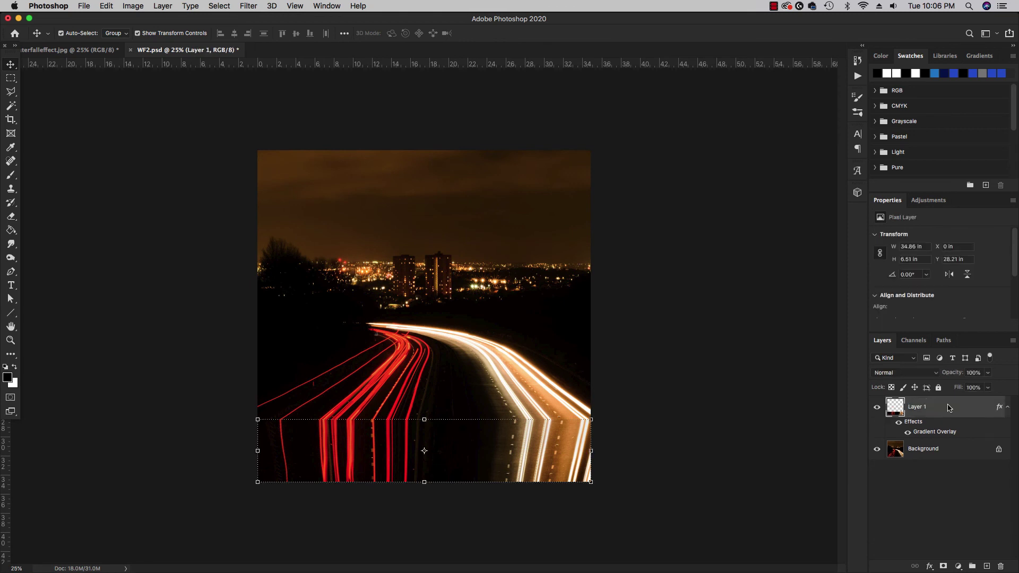
left_click(729, 415)
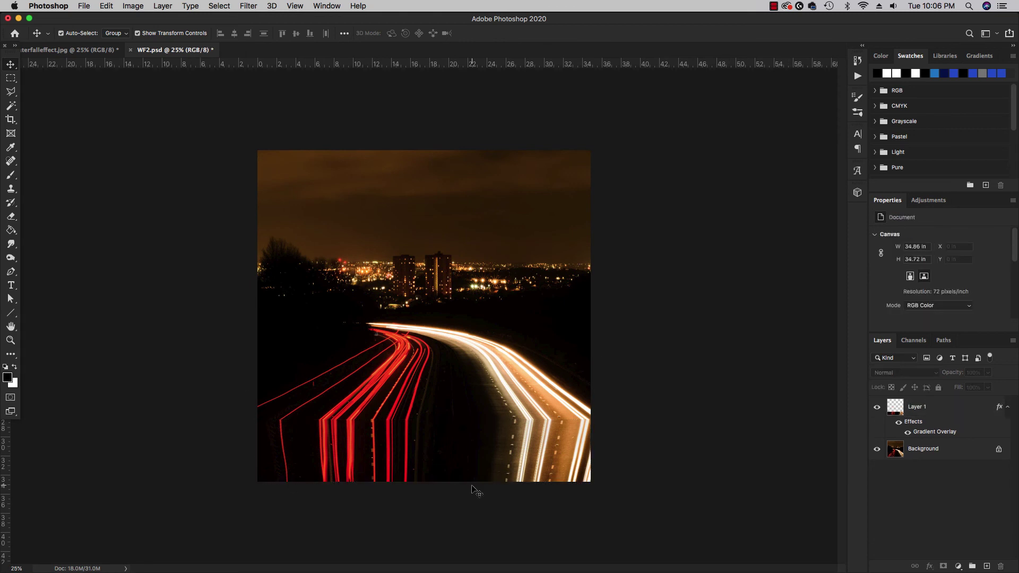